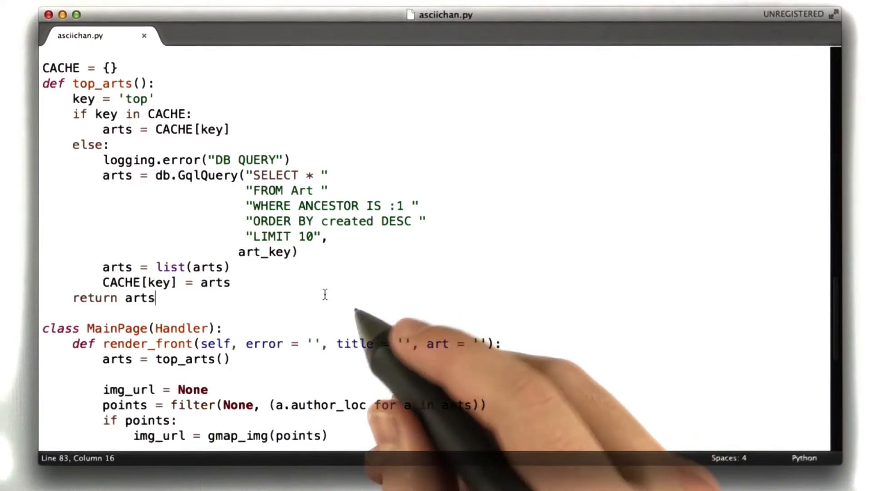
scroll(330, 272, down, 5)
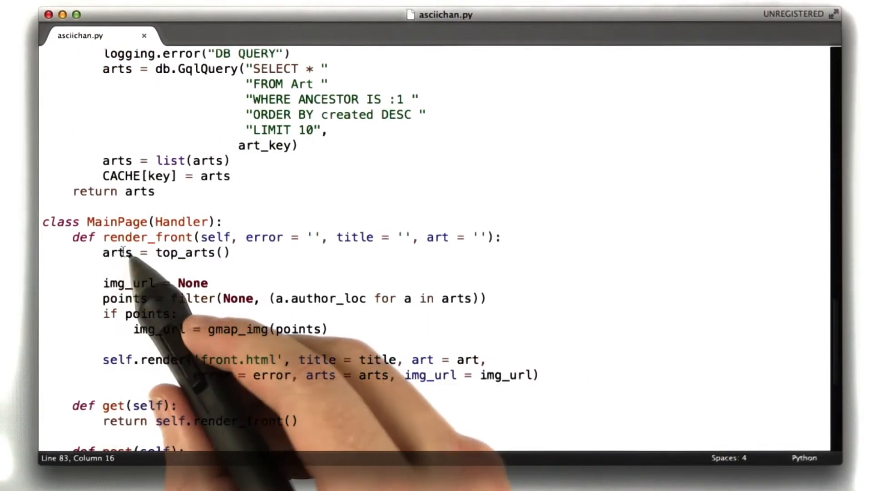
scroll(233, 258, up, 3)
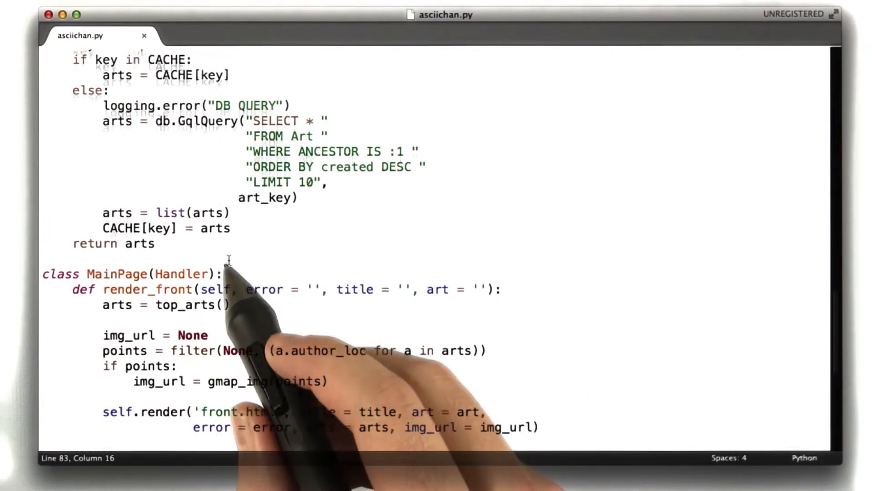
scroll(233, 257, up, 2)
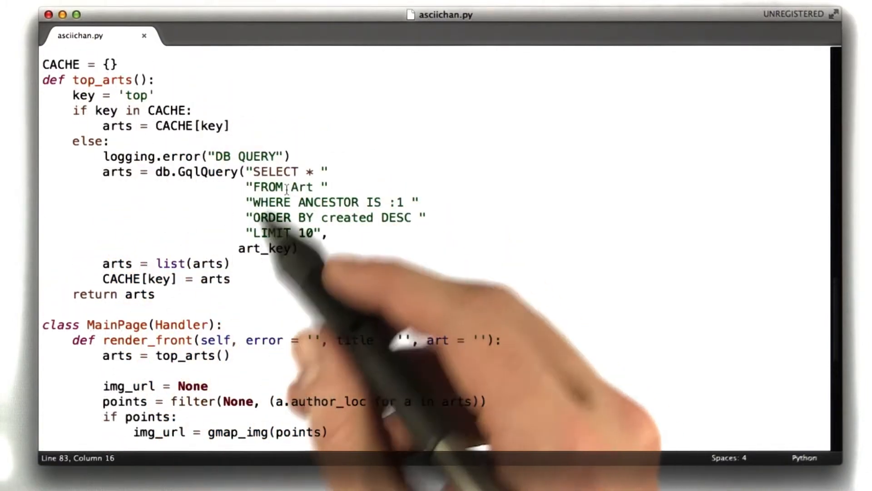
scroll(308, 246, down, 5)
scroll(308, 246, down, 1)
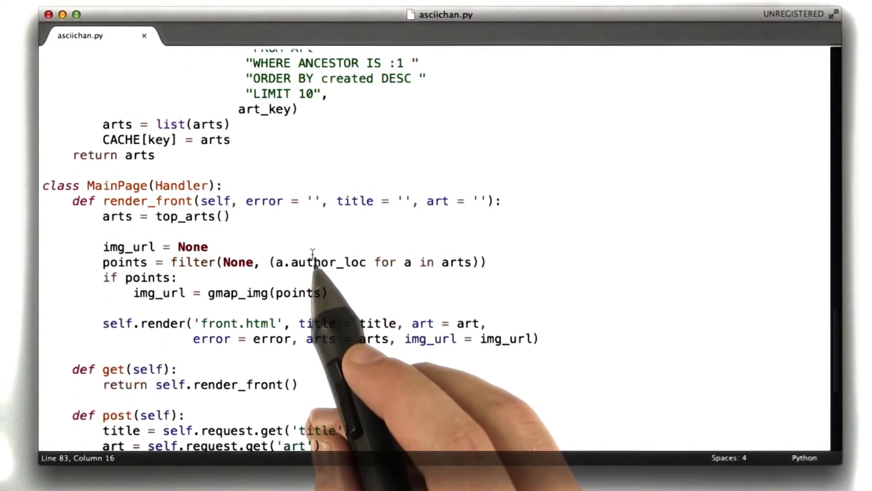
scroll(308, 246, down, 3)
scroll(300, 286, down, 3)
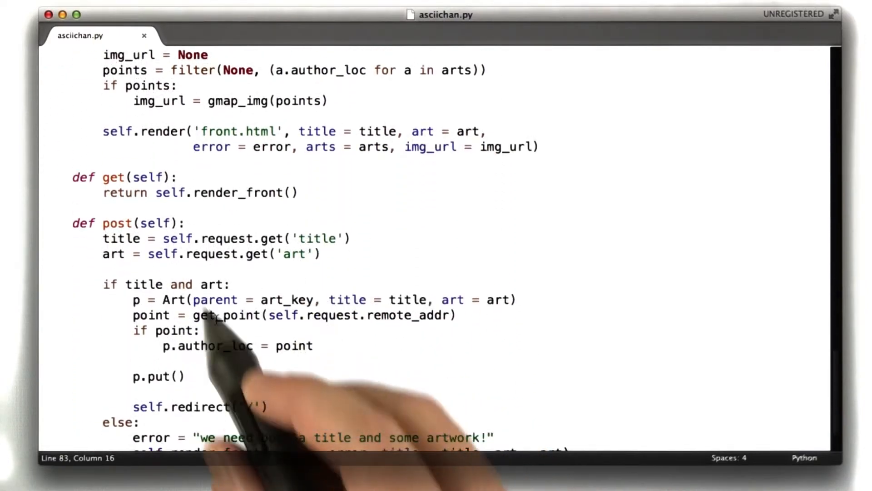
Locate the post handler in asciichan.py where new art is saved with p.put()
double_click(119, 224)
text(CACHE.clear())
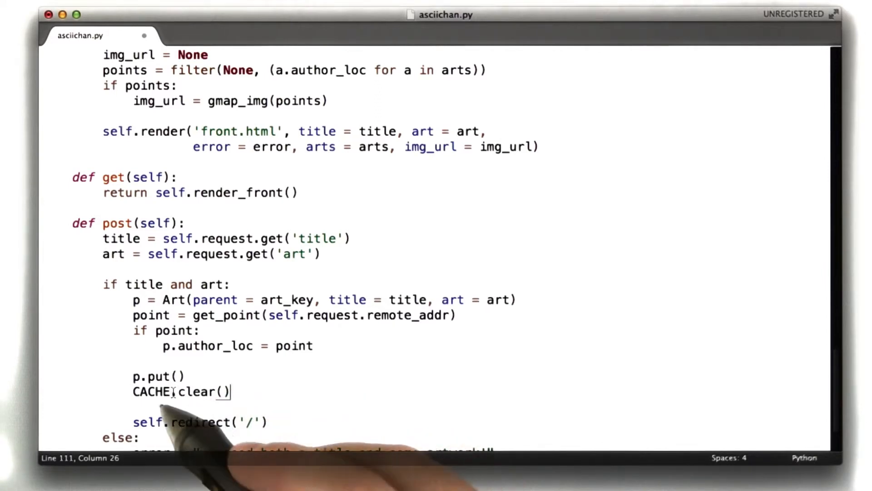
Make the post handler call CACHE.clear() after p.put() and save asciichan.py
drag(179, 394, 231, 394)
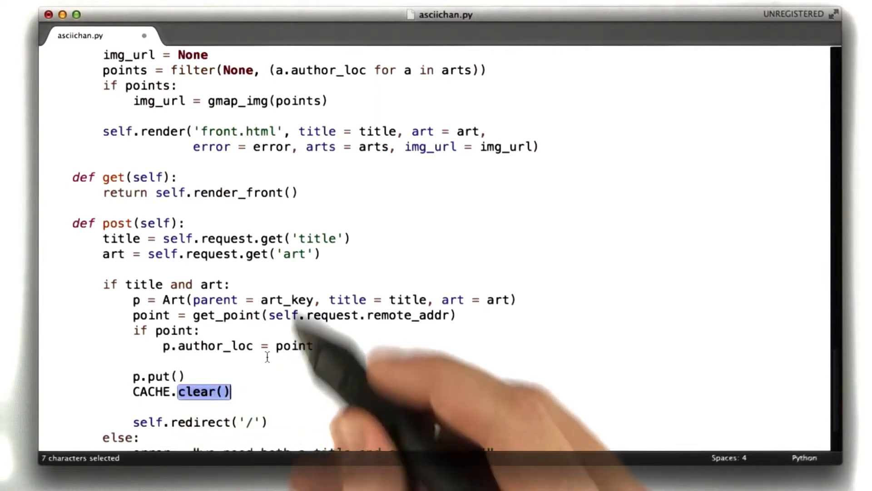
key(Right)
key(ctrl+s)
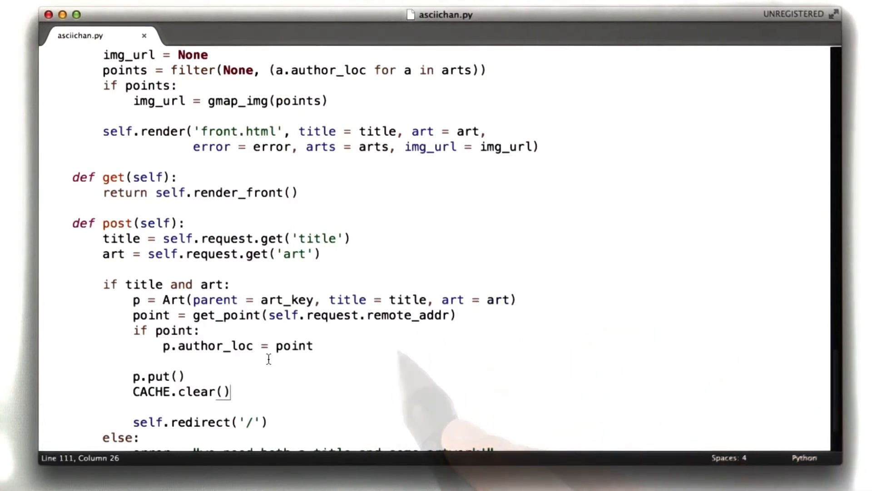
text(CACHE)
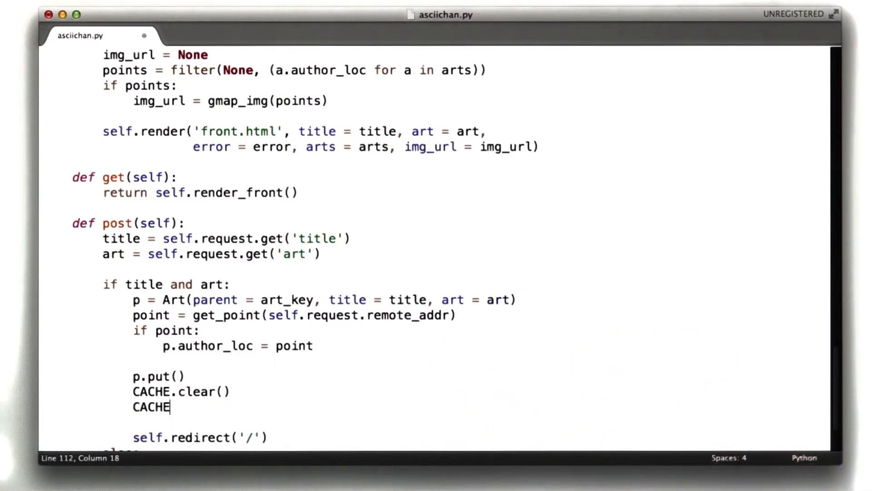
text(p'])
text(No)
key(Tab)
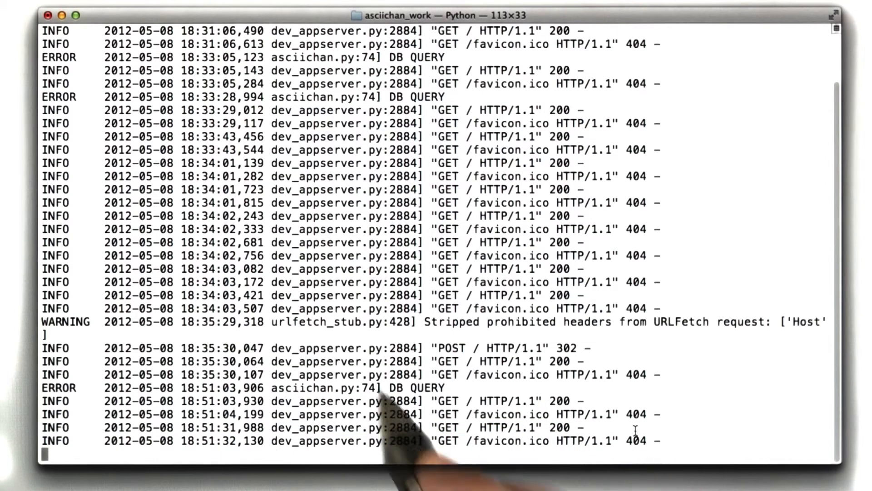
Add blank lines after the last dev_appserver log entry to set the old output apart
key(Return)
key(Return)
key(Return)
key(Return)
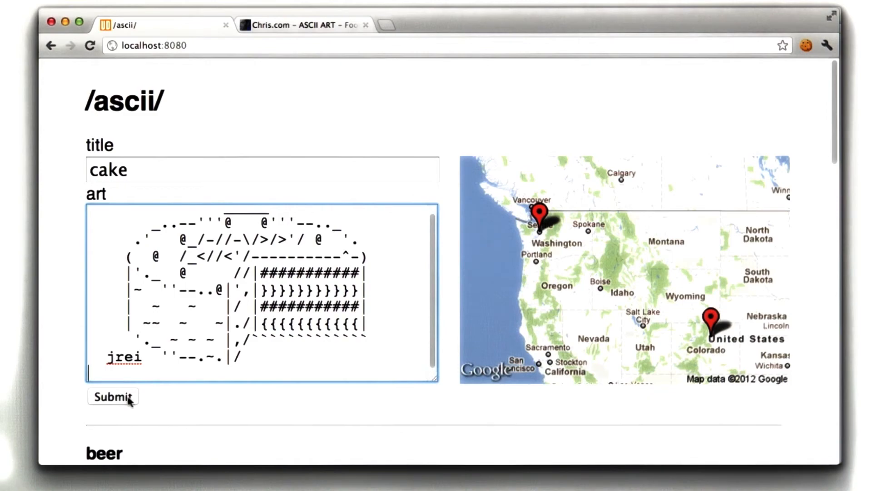
Submit the new 'cake' artwork so it lands at the top of the front page above beer
click(112, 397)
scroll(118, 376, down, 4)
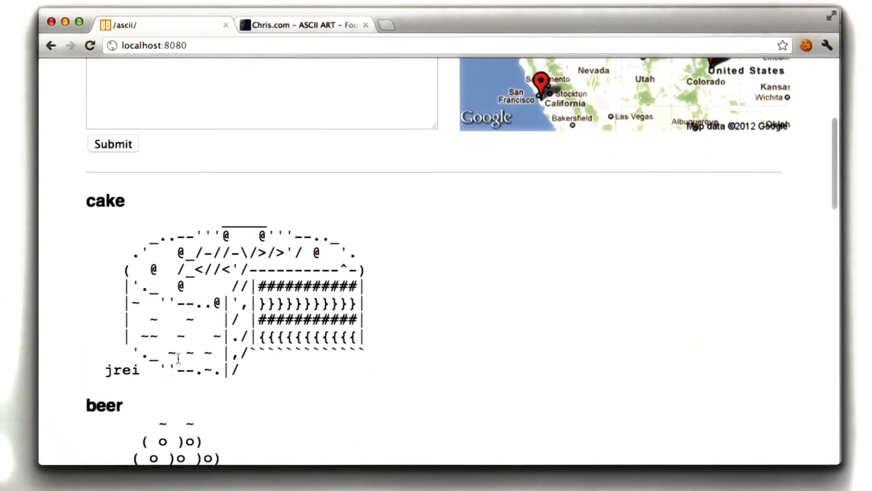
scroll(177, 358, up, 1)
scroll(177, 358, up, 2)
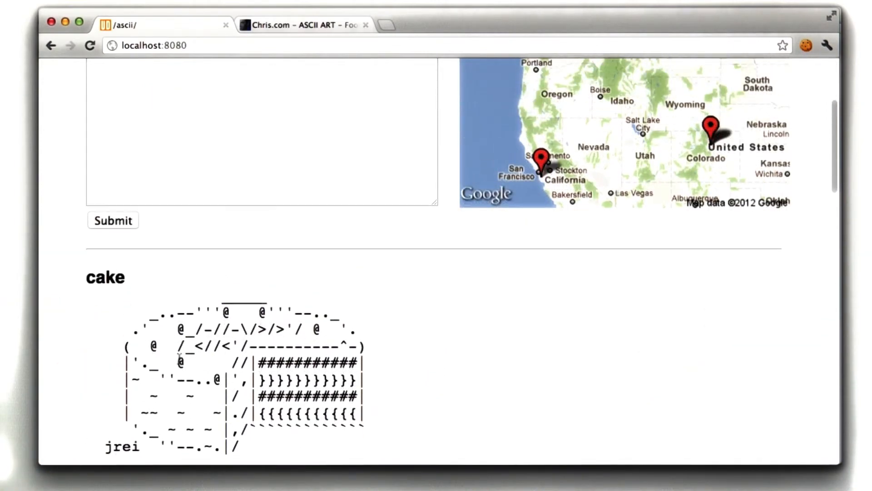
scroll(177, 357, down, 1)
scroll(178, 357, down, 1)
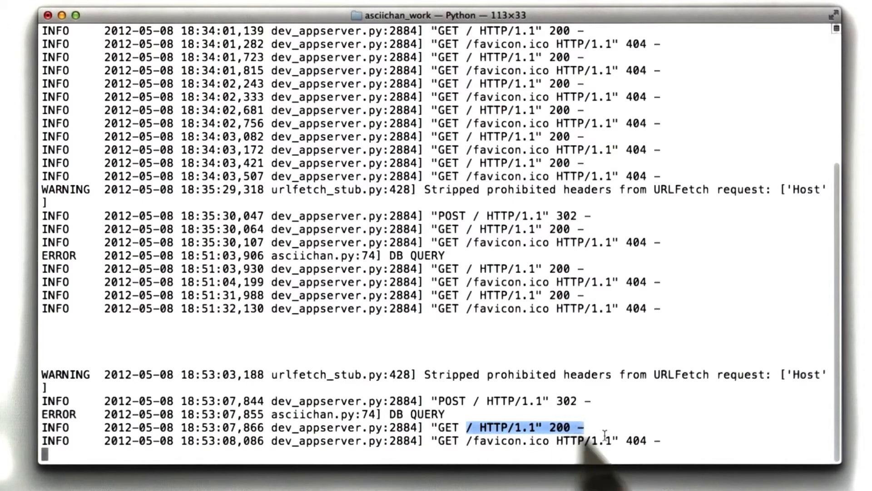
Set off the log showing one DB QUERY after the cake POST and a later 200 reload with none
key(Return)
key(Return)
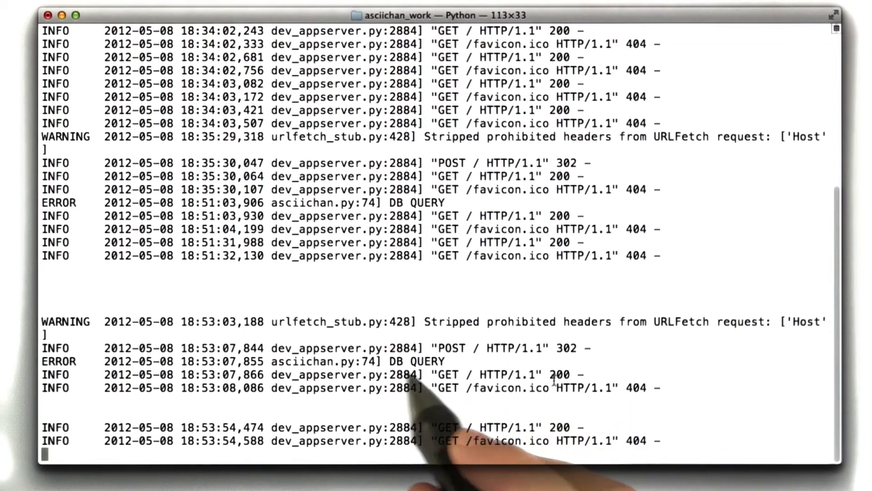
drag(389, 361, 411, 361)
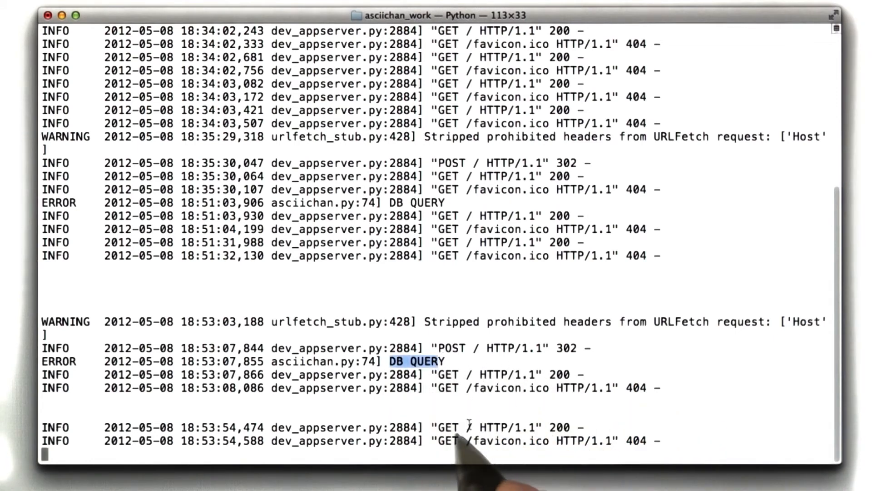
drag(455, 441, 501, 429)
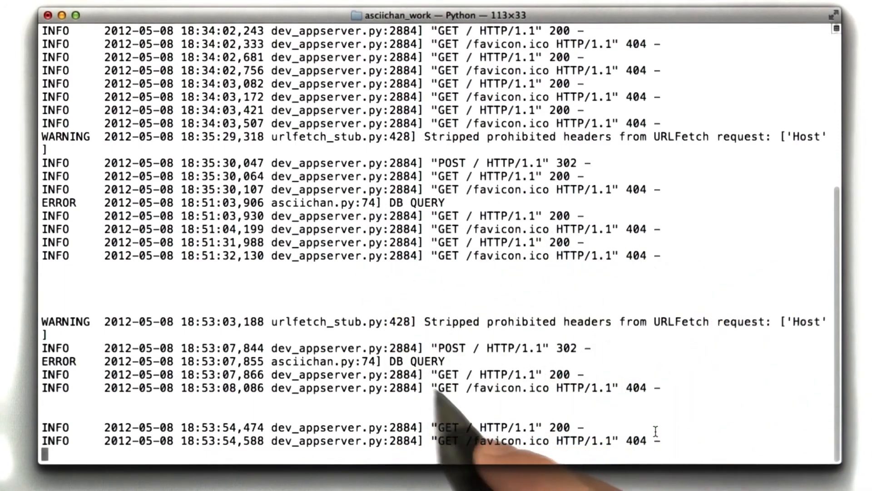
drag(390, 361, 445, 361)
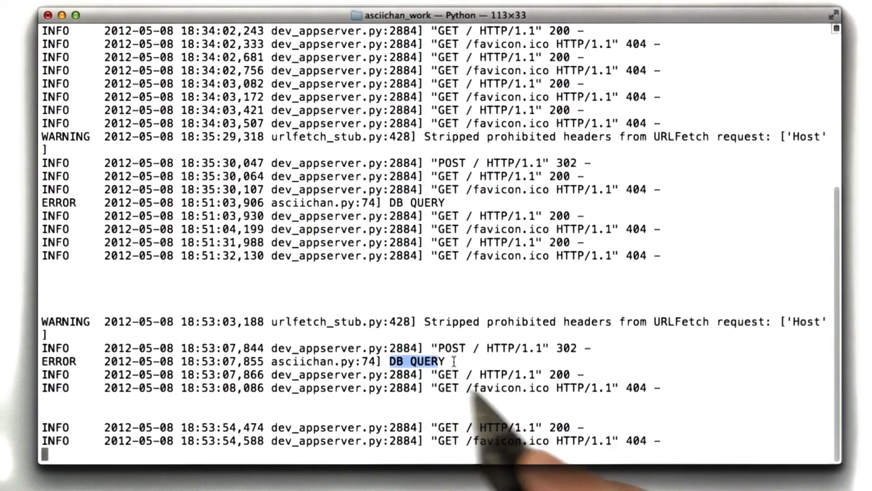